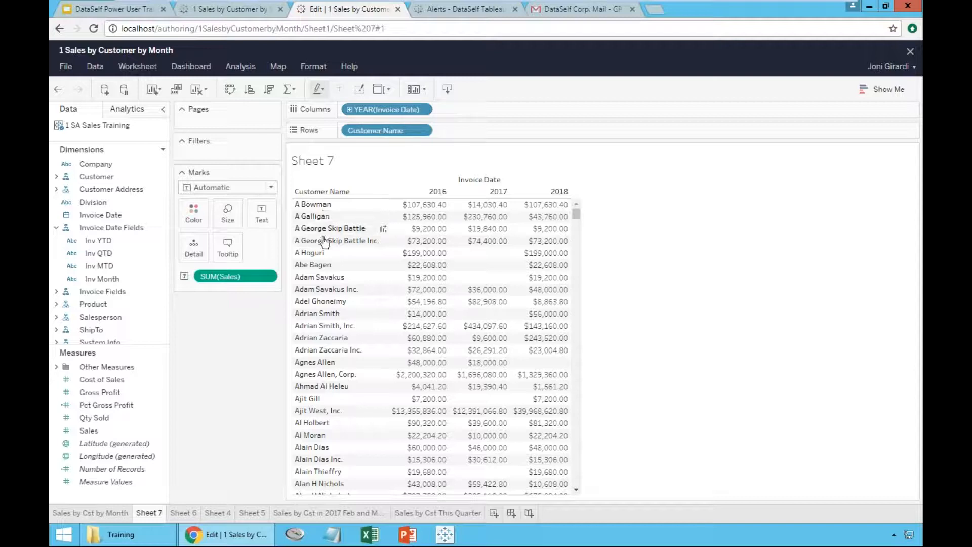
Show column grand totals in the sales by customer table and place them at the top of the table.
mouse_move(576, 215)
mouse_down()
mouse_move(574, 492)
mouse_move(579, 213)
mouse_up()
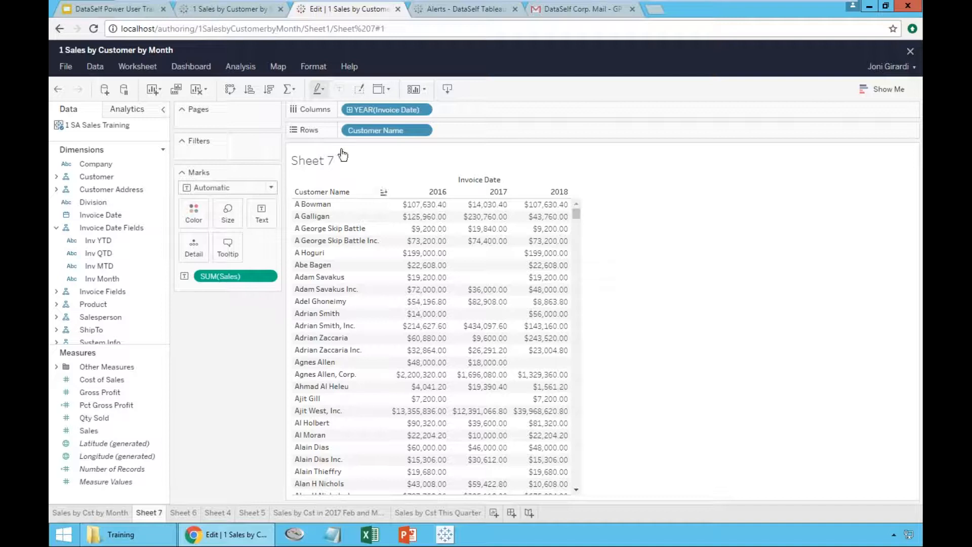
click(293, 97)
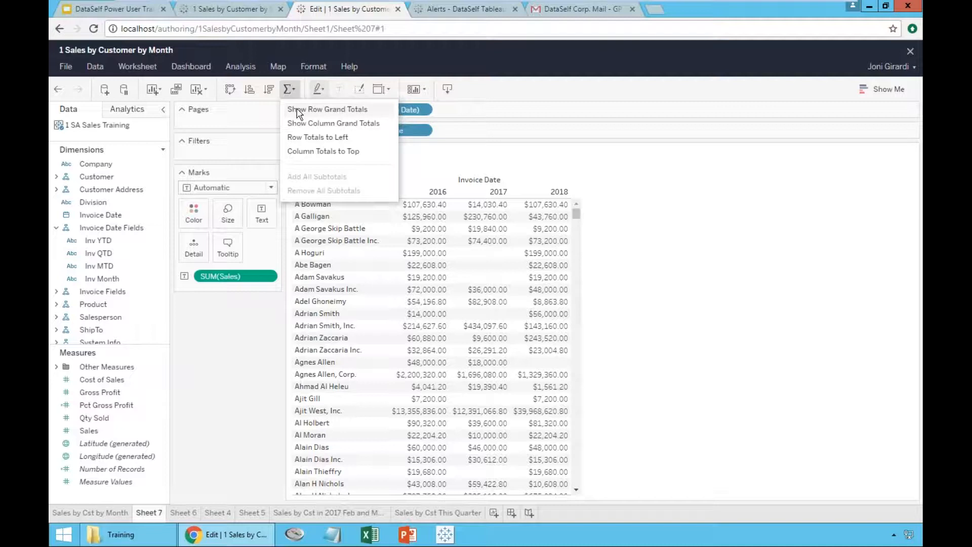
click(330, 125)
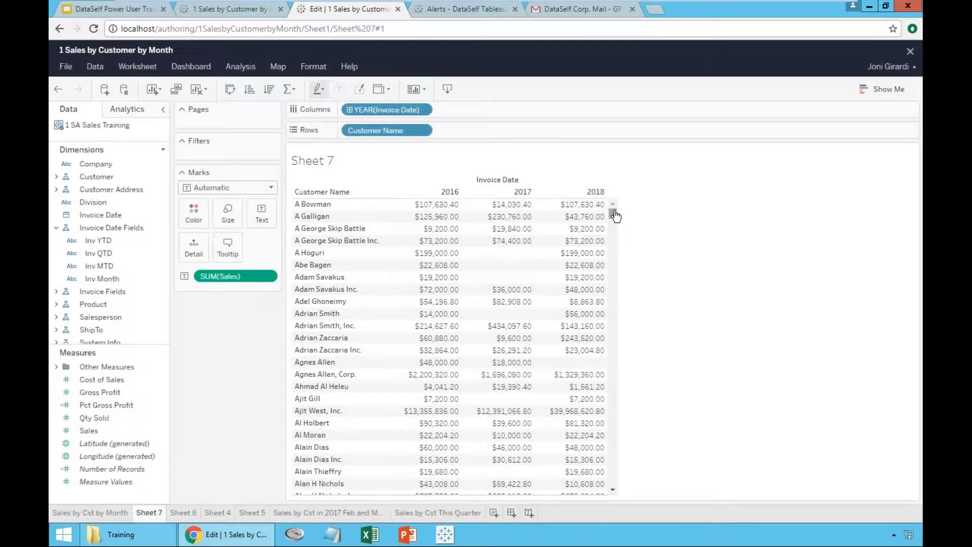
drag(614, 217, 613, 495)
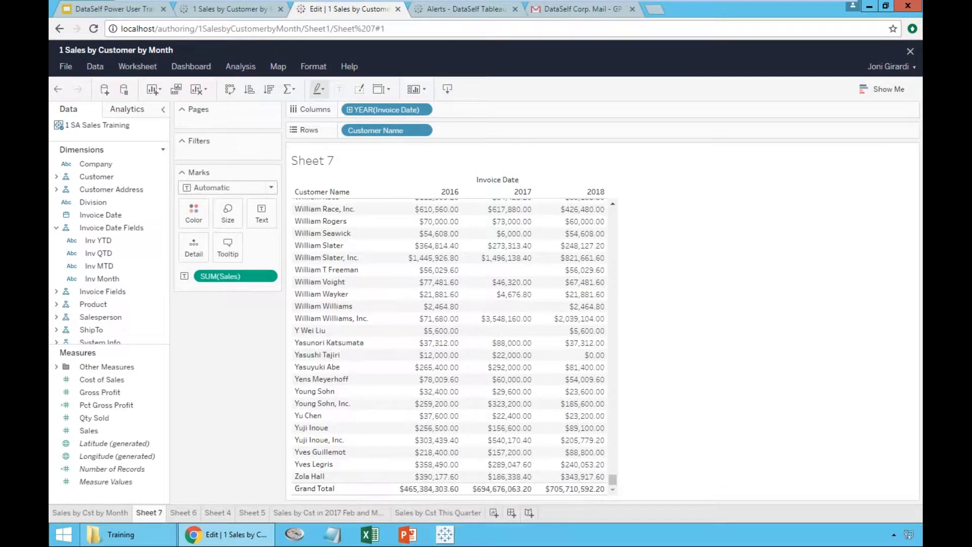
drag(612, 482, 614, 210)
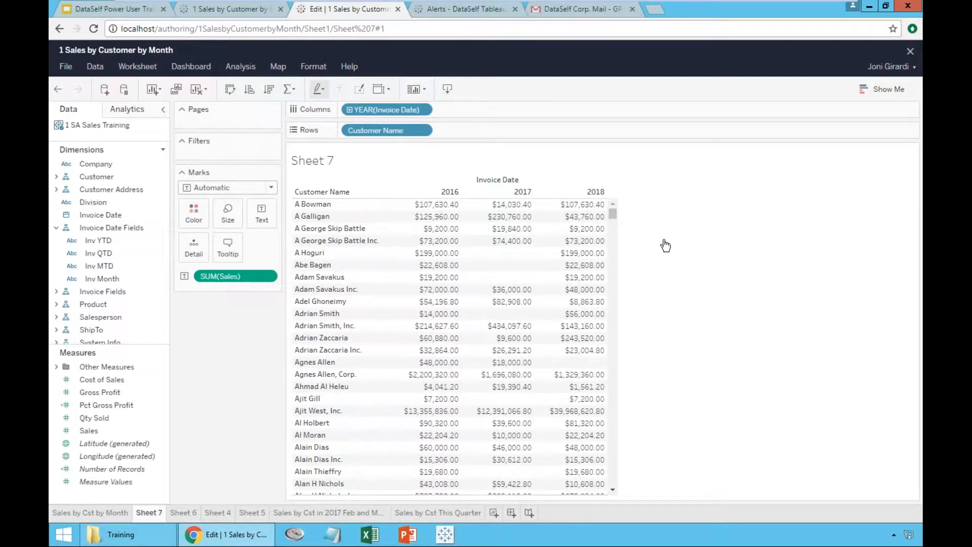
click(296, 94)
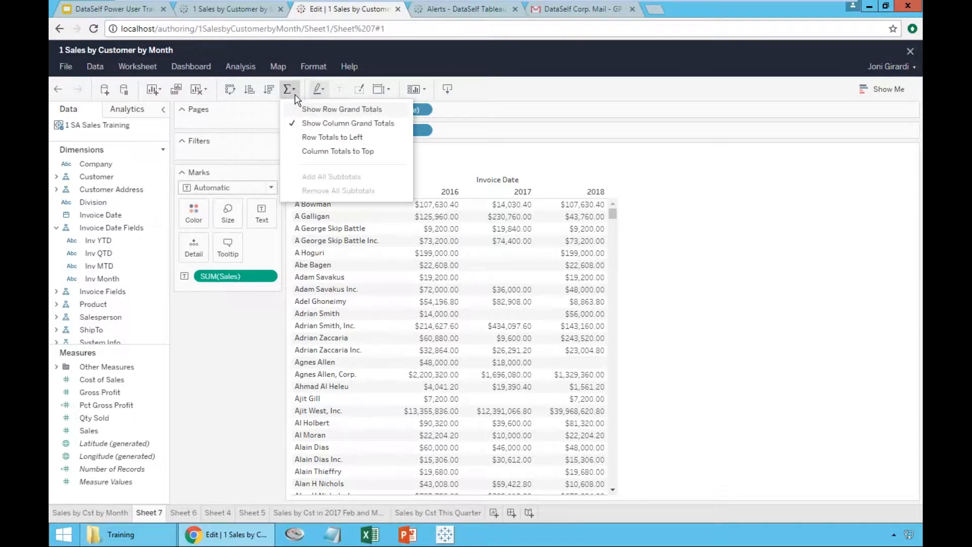
click(320, 151)
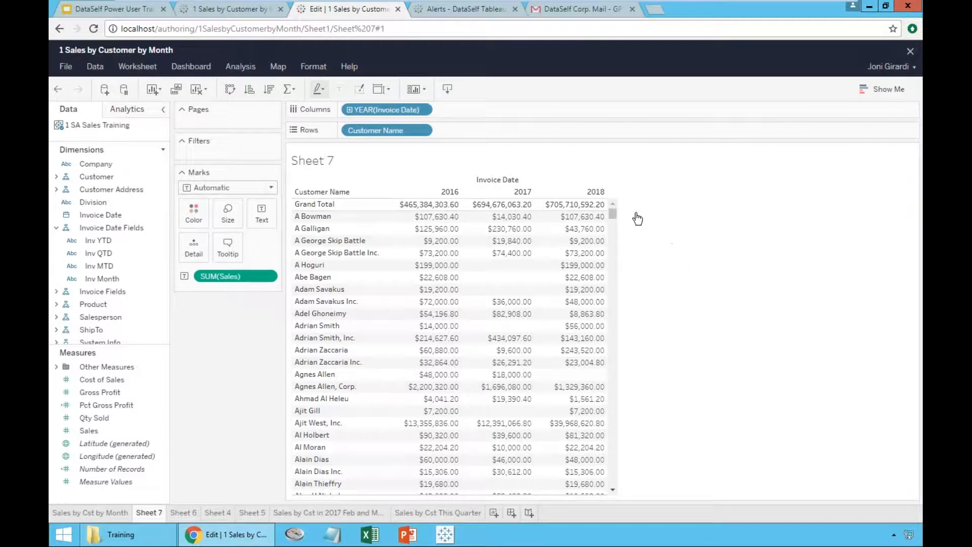
Show row grand totals and move them to the left of the year columns.
click(297, 92)
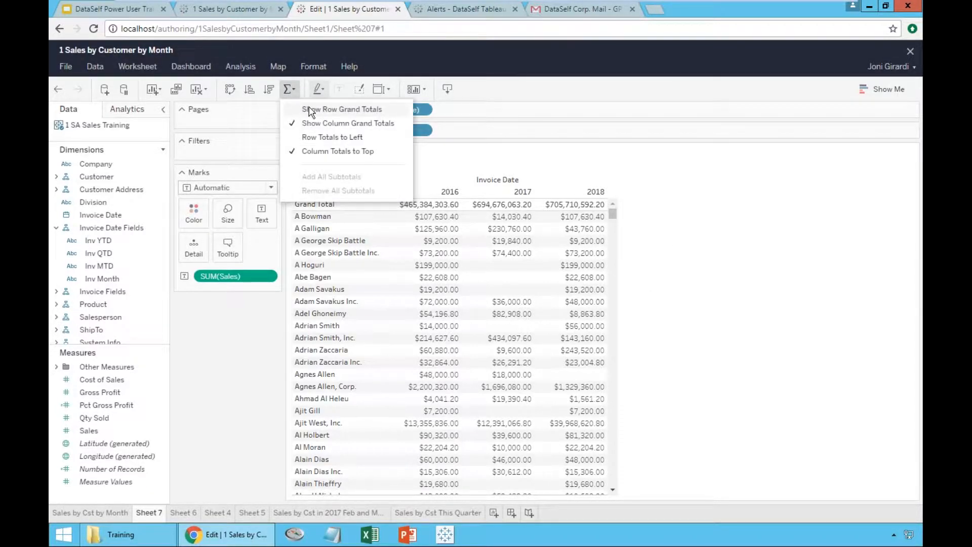
click(311, 112)
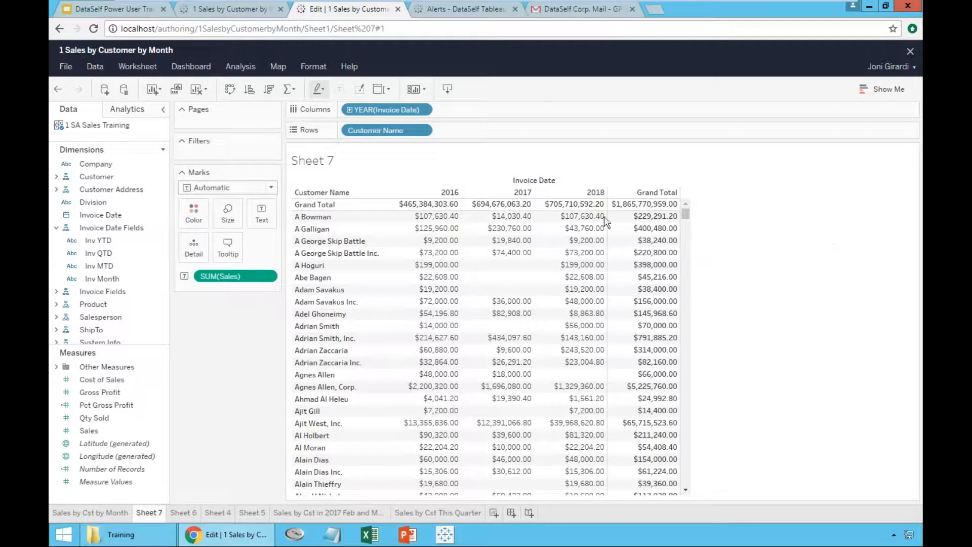
click(289, 90)
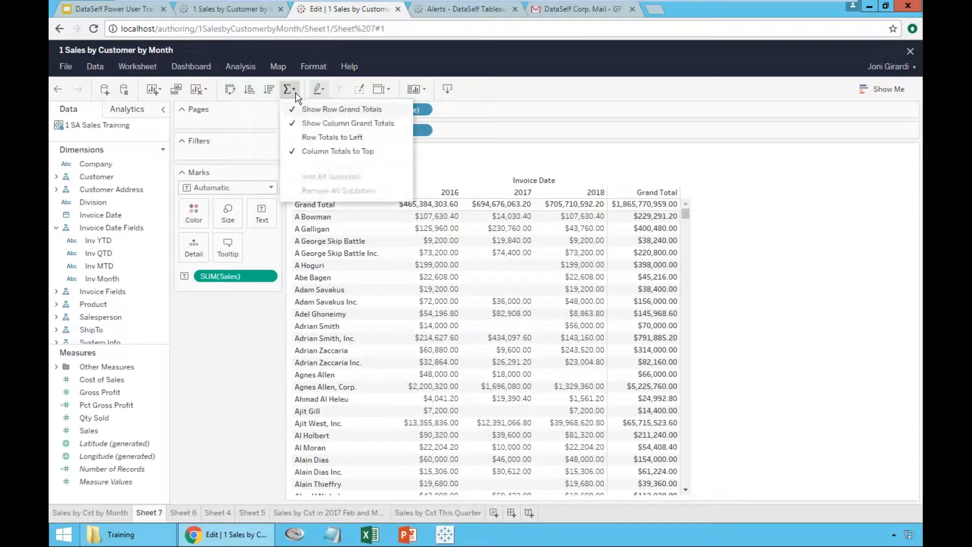
click(312, 140)
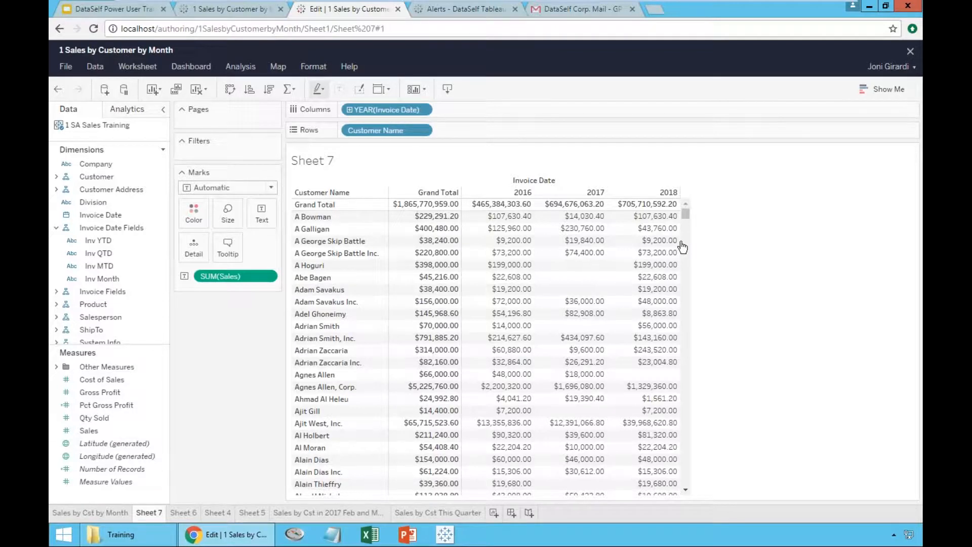
Turn off the row grand totals, leaving the column grand totals on.
click(289, 89)
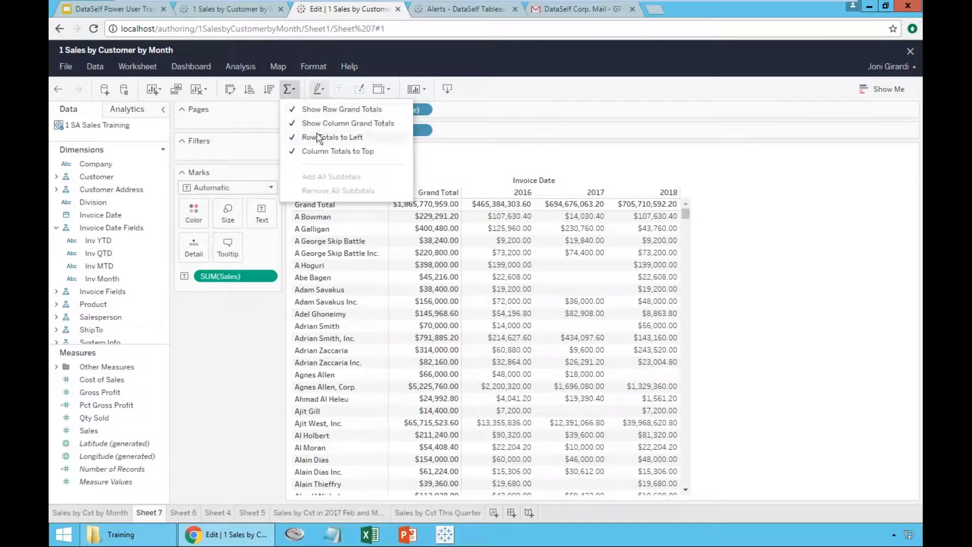
click(332, 110)
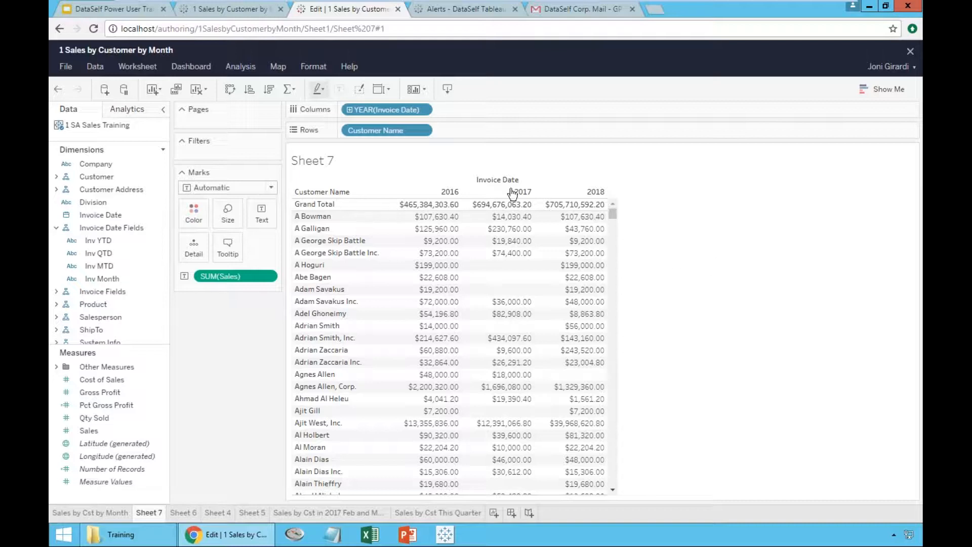
Try placing Salesperson Name from the Salesperson dimension ahead of Customer Name in the rows, and undo the addition.
click(57, 229)
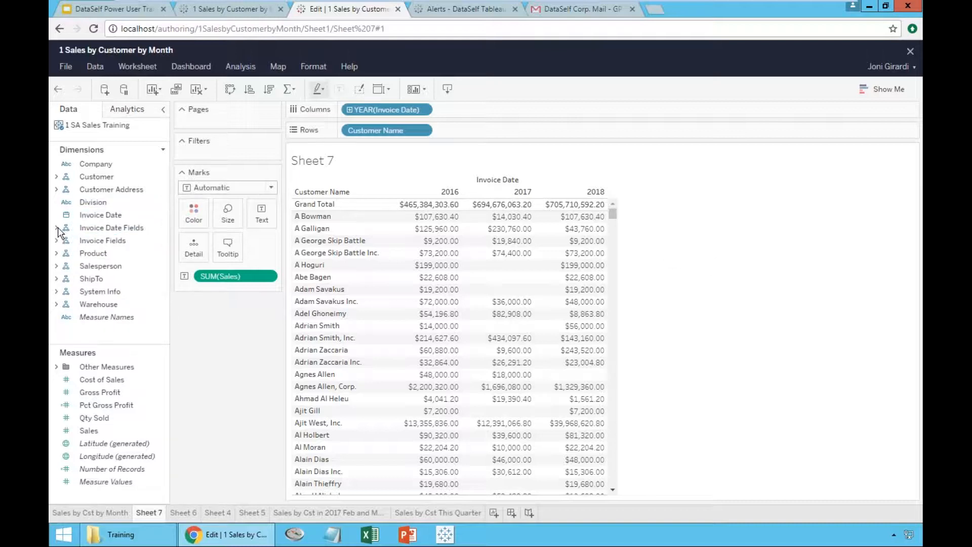
click(56, 268)
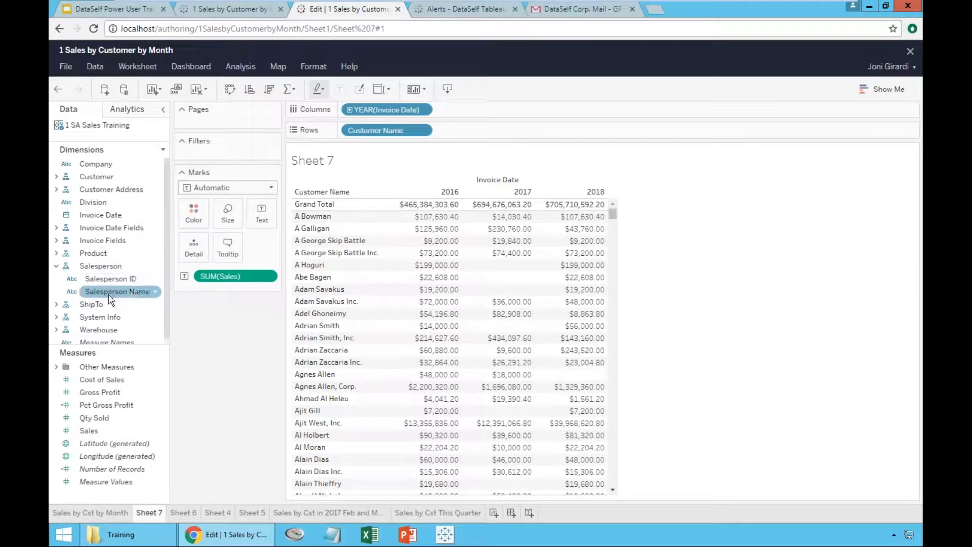
drag(113, 297, 344, 131)
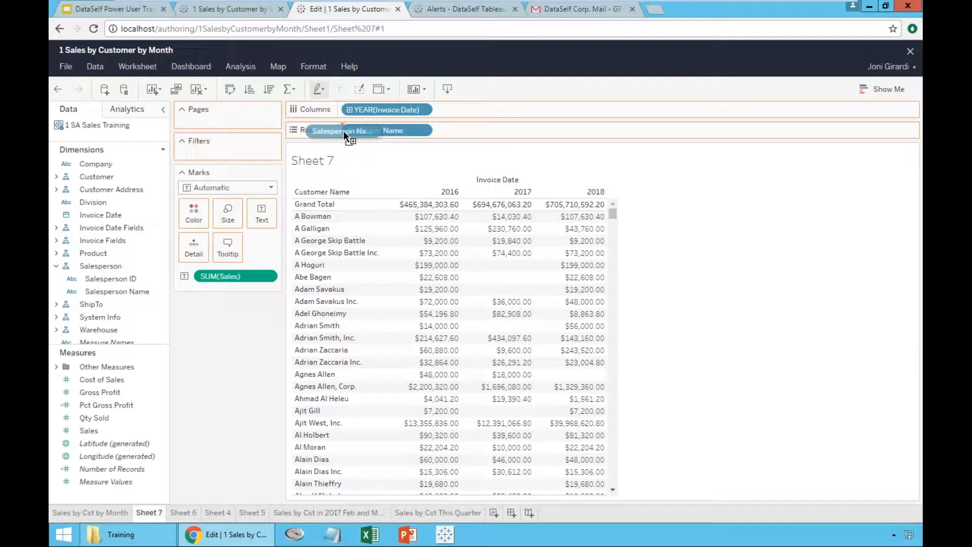
drag(343, 131, 344, 131)
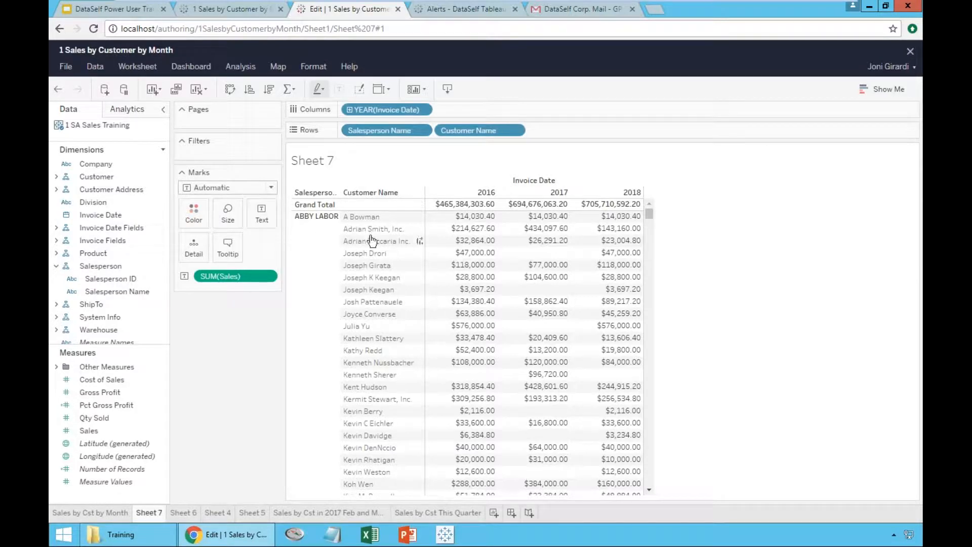
click(60, 90)
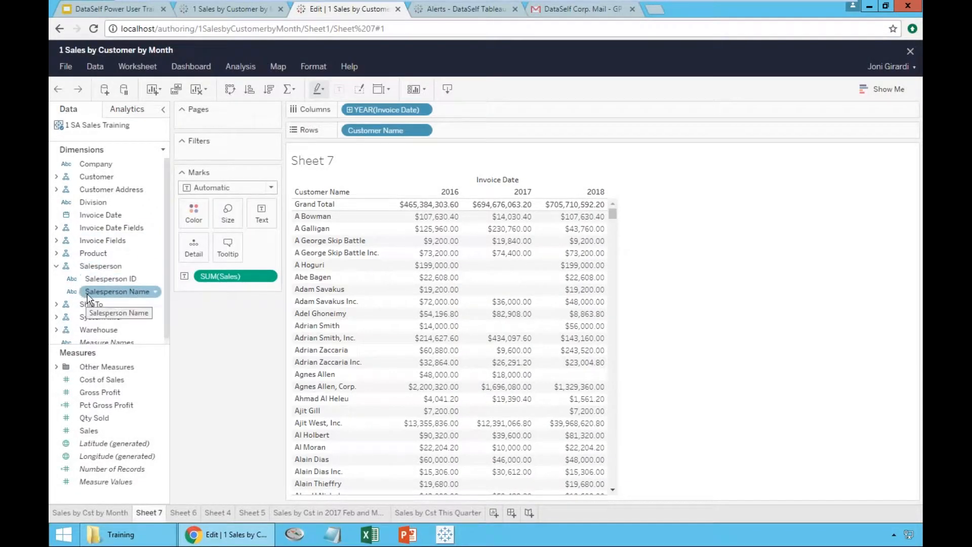
Add Salesperson Name to the rows after Customer Name and move it ahead of Customer Name.
drag(96, 293, 498, 129)
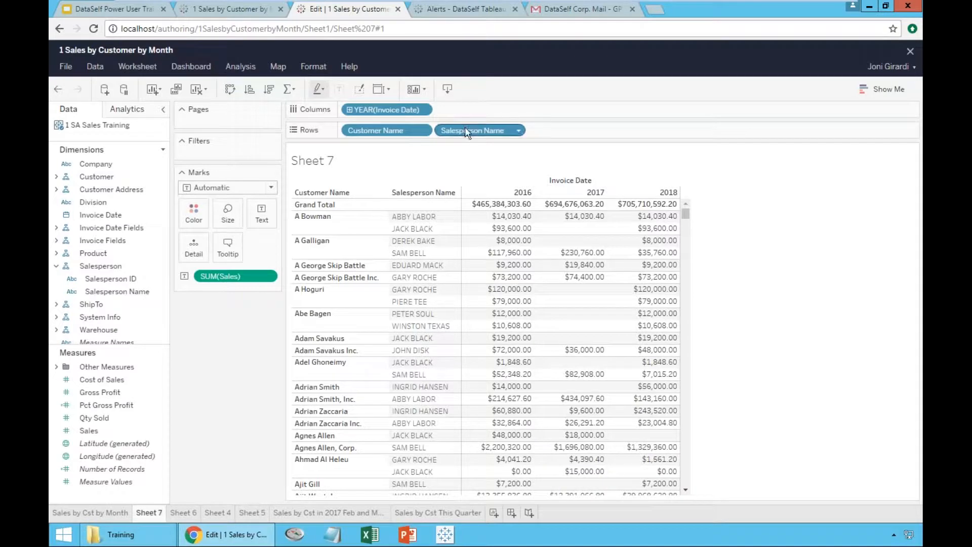
drag(465, 126, 348, 132)
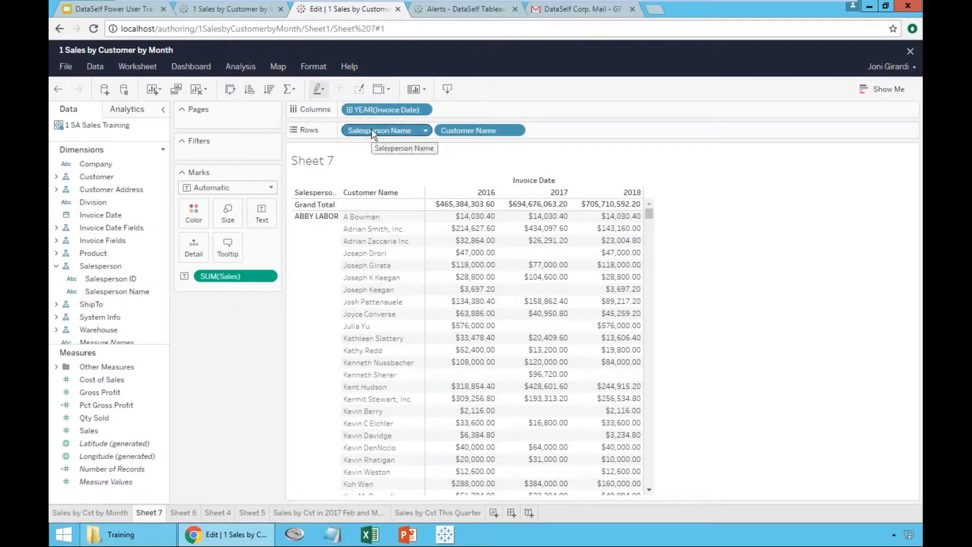
Try to move Salesperson Name to the Customer Name position in the rows, and undo the change.
drag(377, 131, 466, 130)
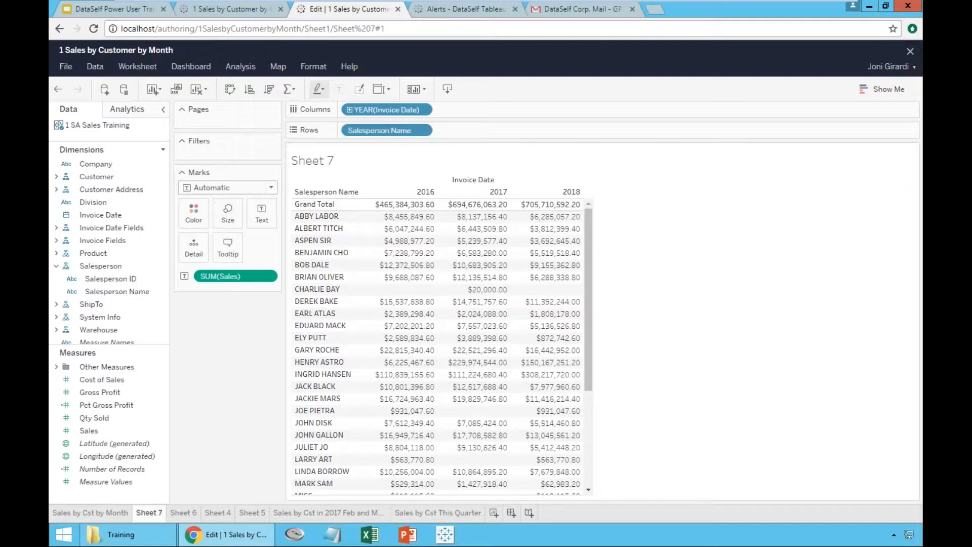
click(58, 91)
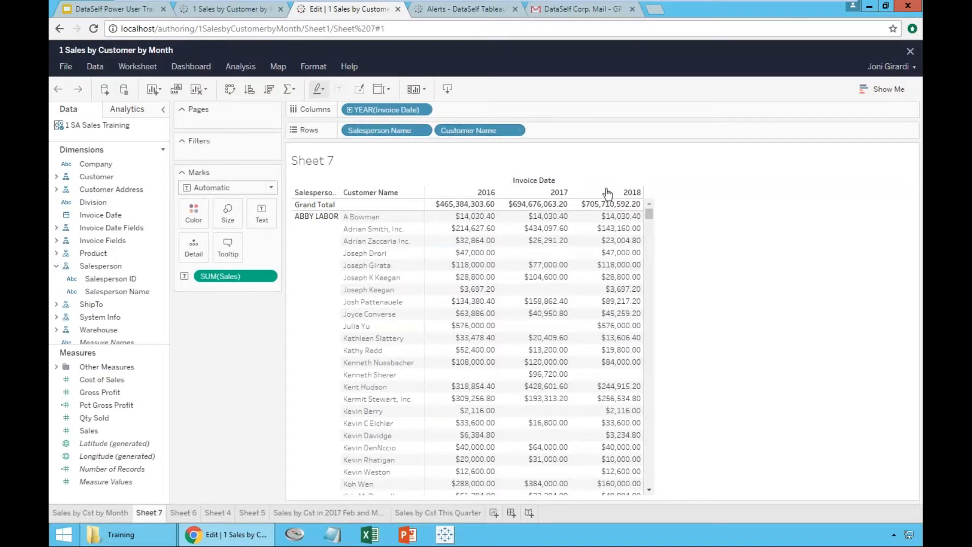
Add all subtotals to the table and check the total row of each salesperson.
mouse_move(650, 219)
mouse_down()
mouse_move(650, 229)
mouse_move(650, 212)
mouse_up()
click(296, 92)
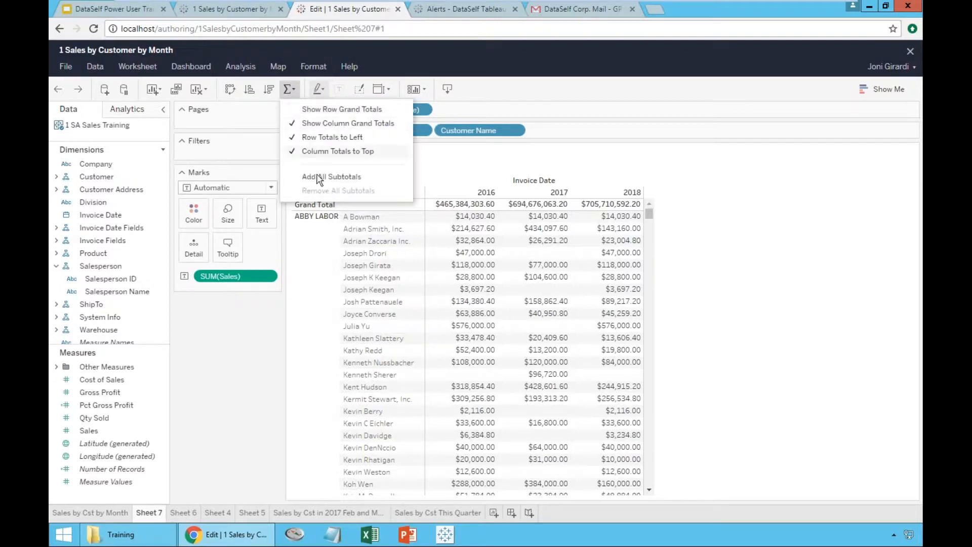
click(321, 177)
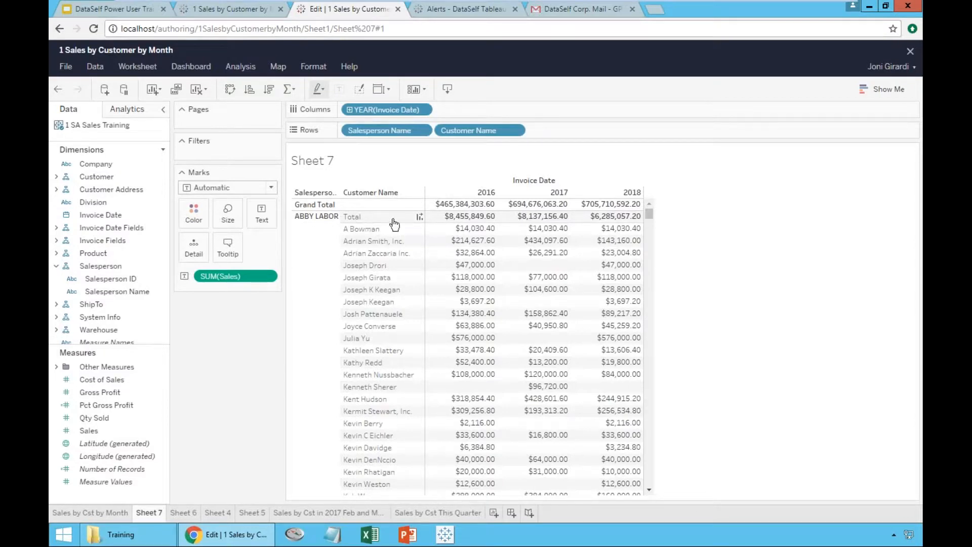
drag(652, 212, 653, 238)
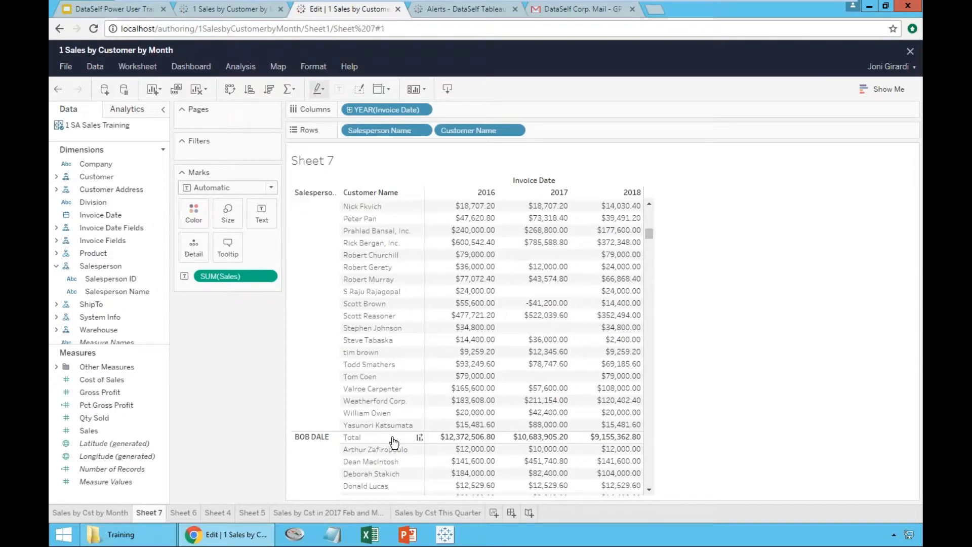
Add Product ID from the Product dimension to the rows after Customer Name and add all subtotals for the new level.
click(57, 268)
click(57, 255)
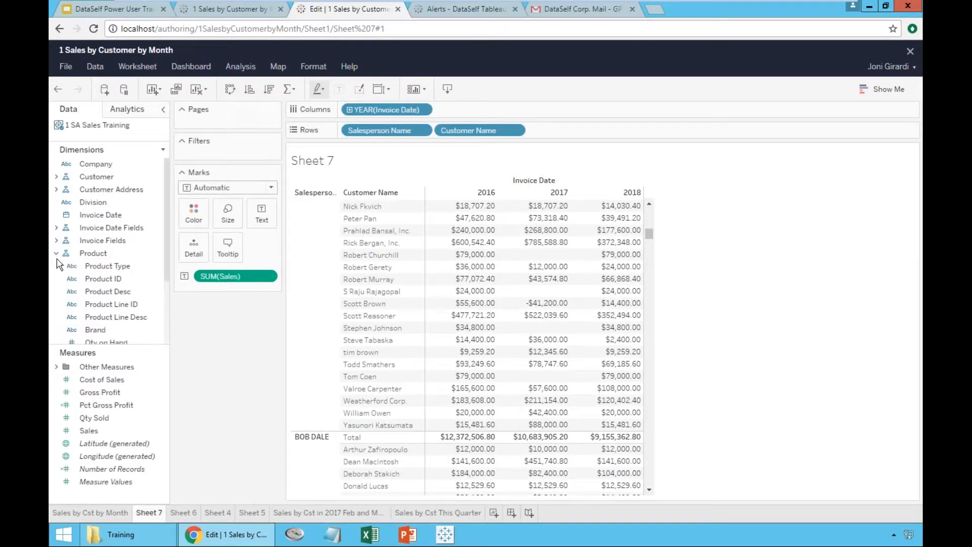
drag(111, 279, 548, 137)
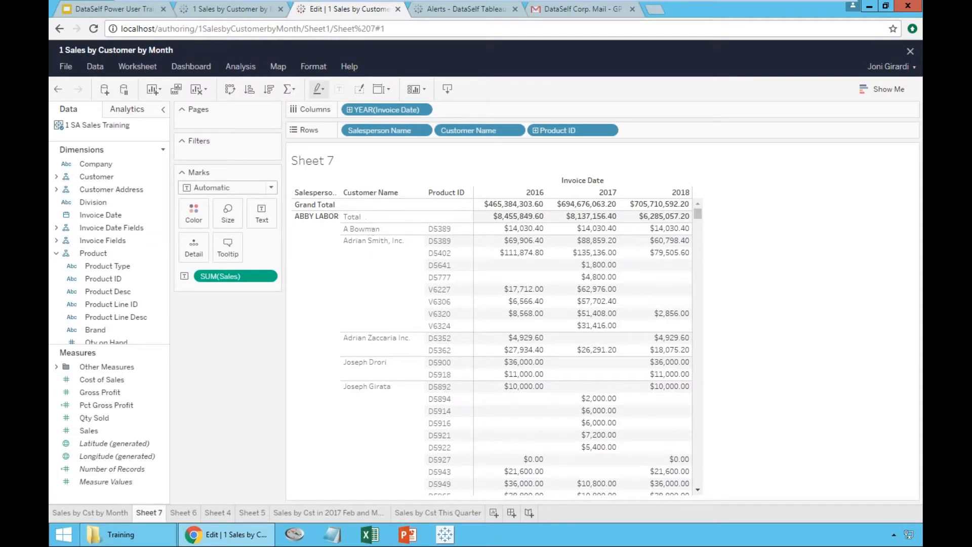
click(290, 89)
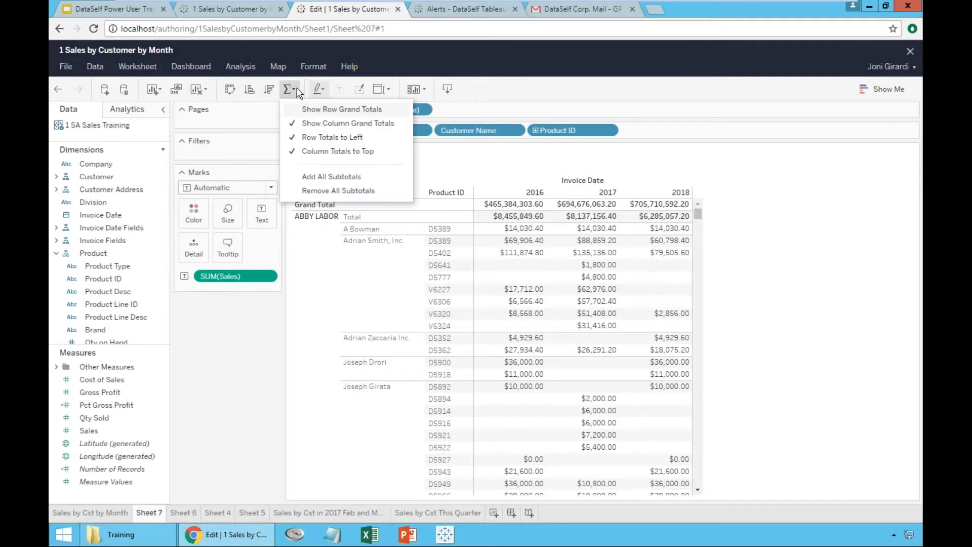
click(321, 177)
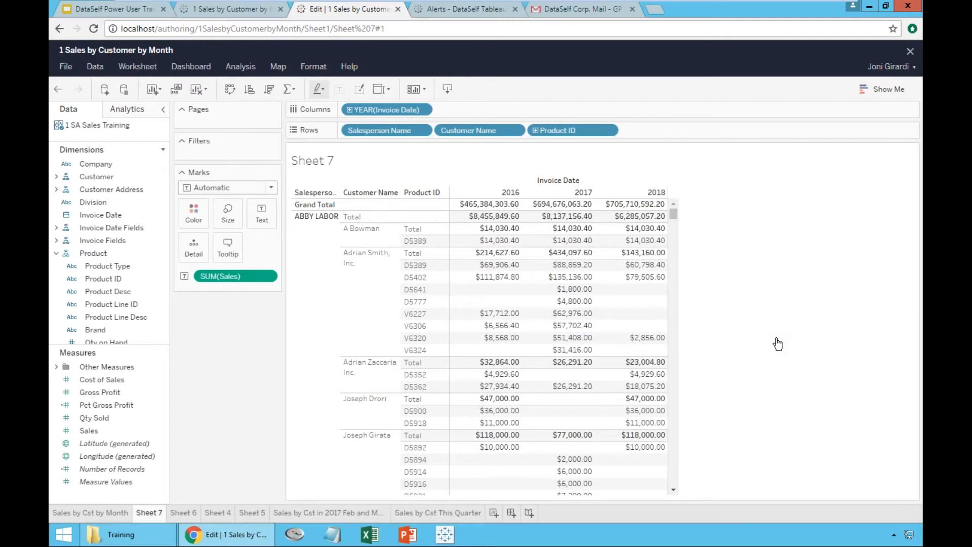
Rename Sheet 7 as Totals by Cst.
double_click(141, 514)
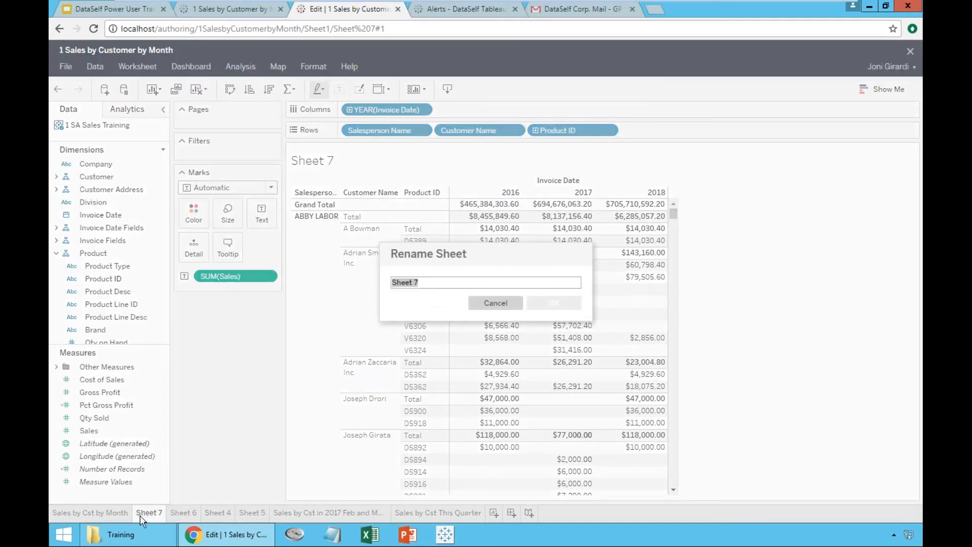
text(Totals)
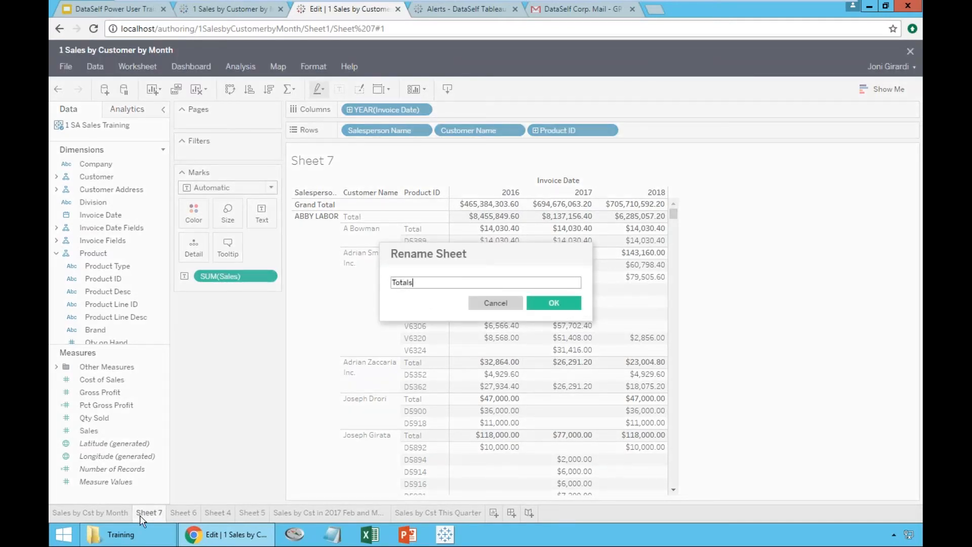
text( by Cst)
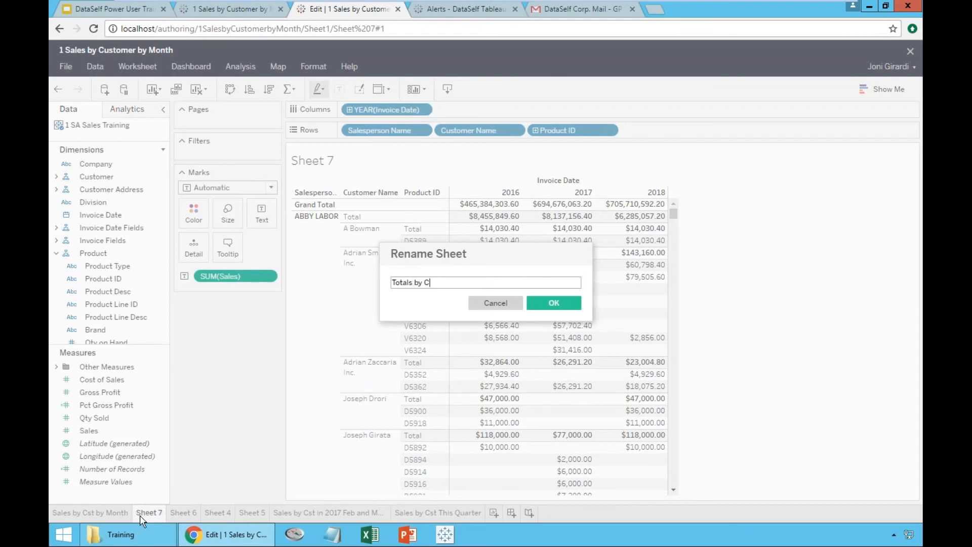